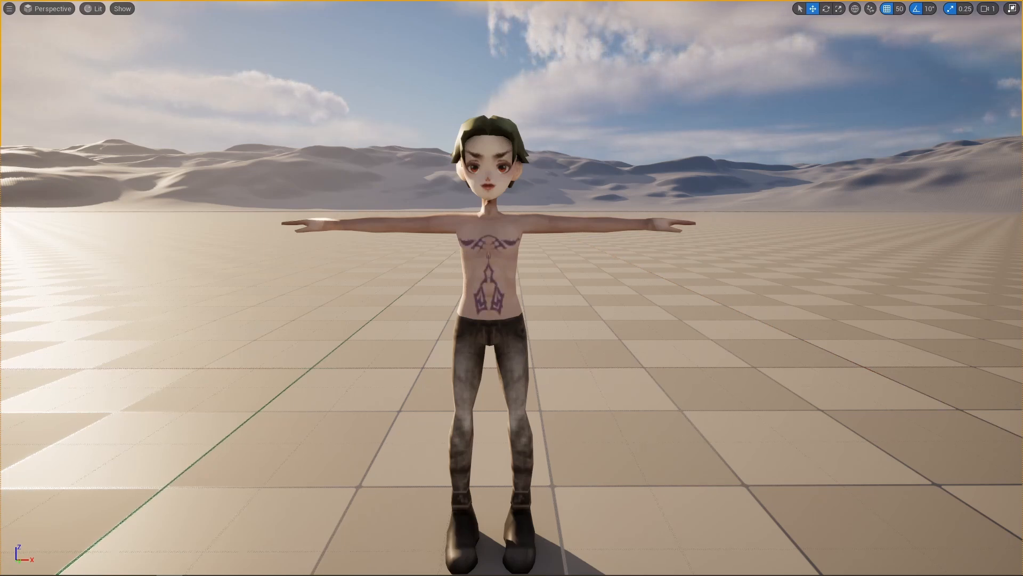
Step: Exit immersive viewport mode (F11) to show the full editor with the Tattoo folder
key("F11")
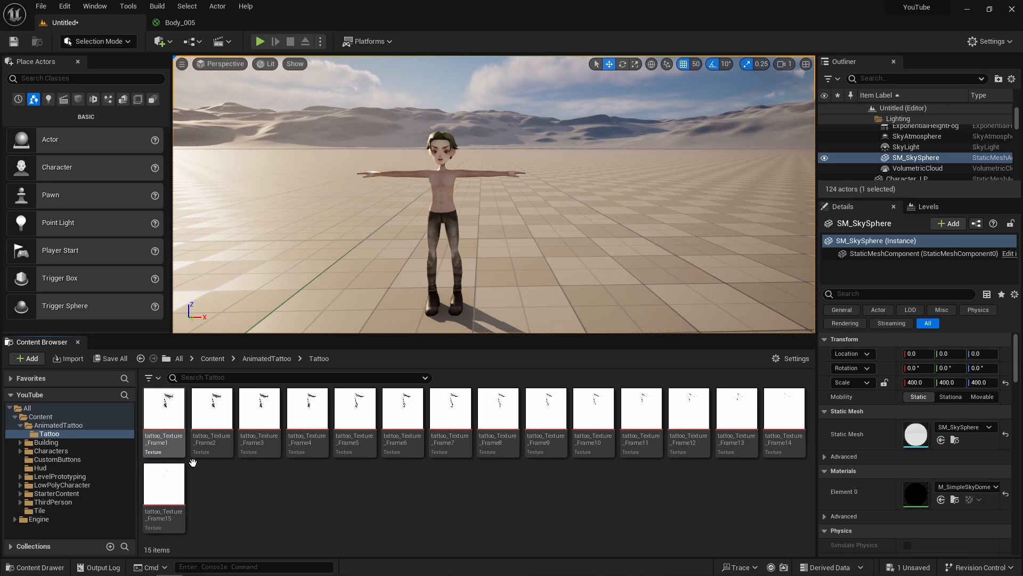
Step: Create a texture array from all fifteen frame textures, name it TA_Tattoo and open it
left_click(170, 424)
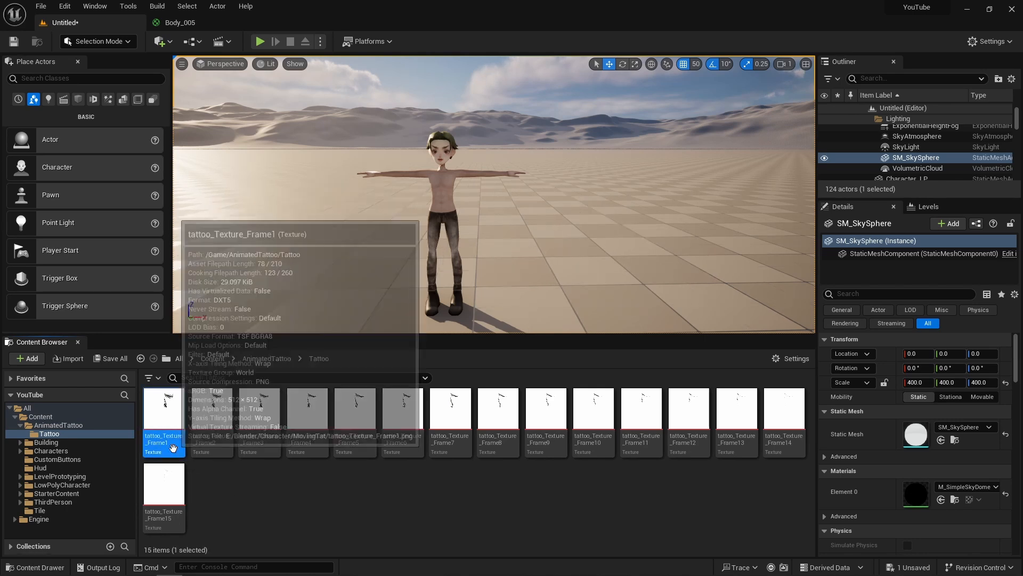
left_click(164, 490, "shift")
right_click(168, 432)
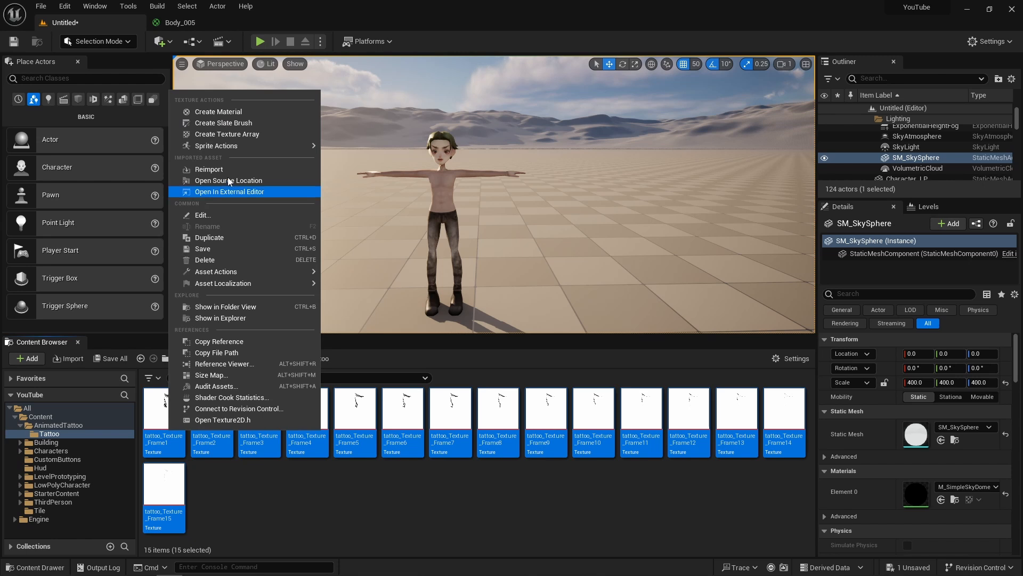
left_click(226, 134)
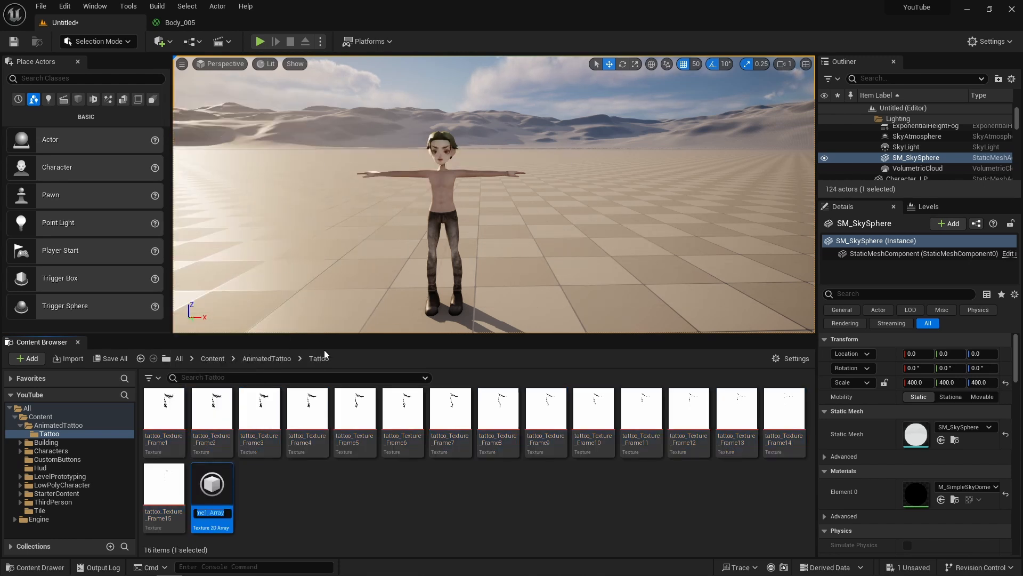
type("TA")
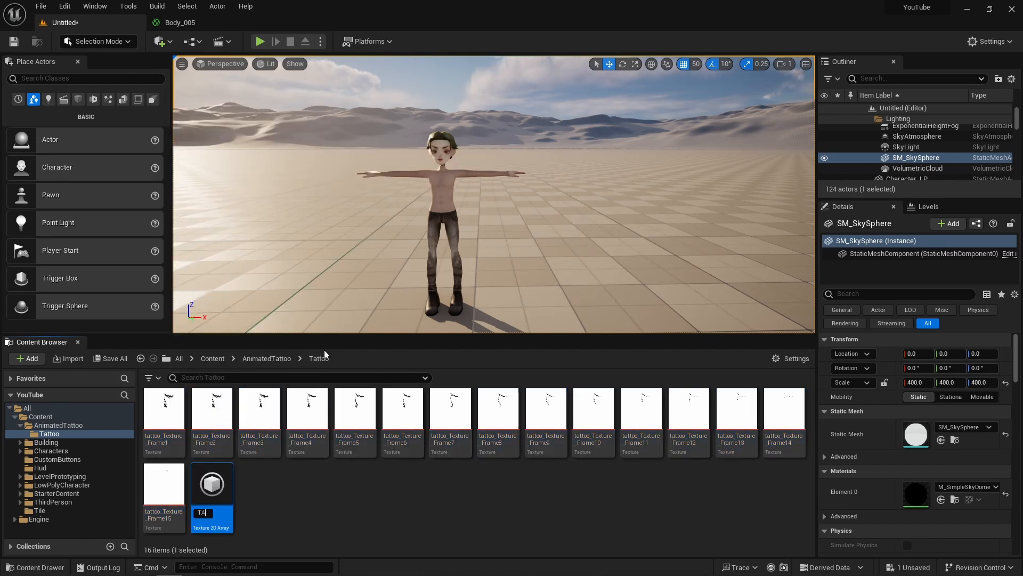
type("_Ta")
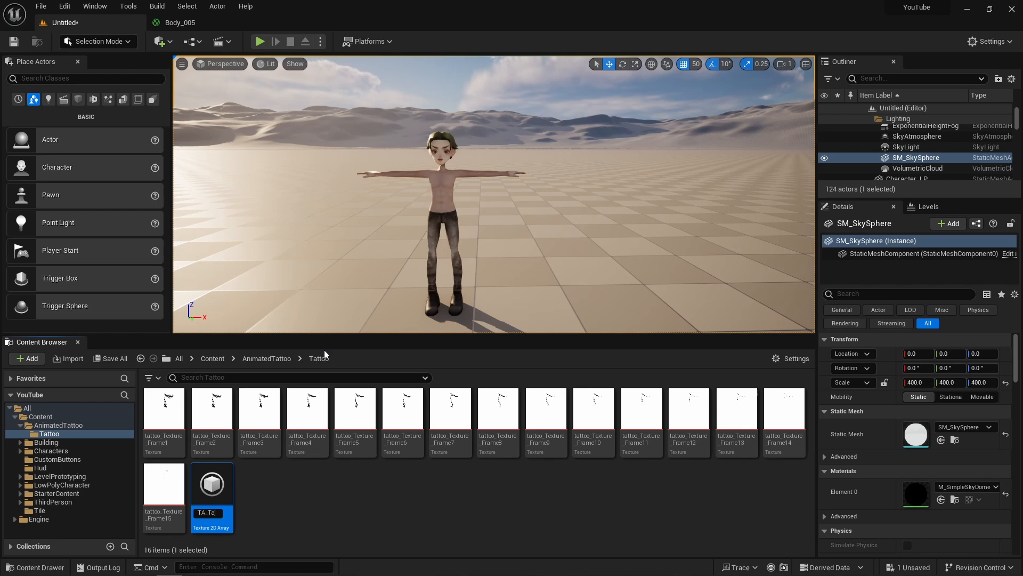
type("ttoo")
key("Return")
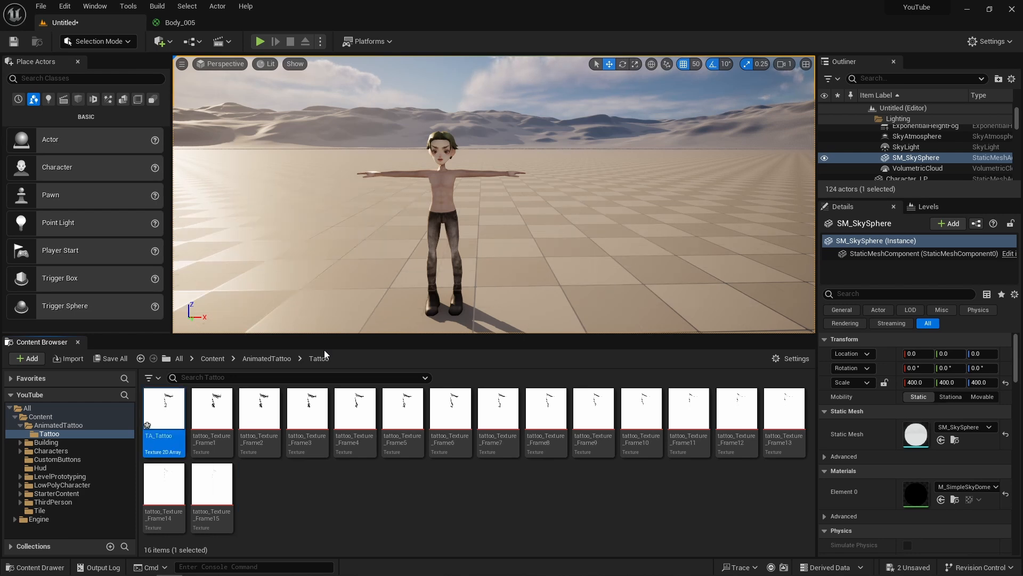
double_click(164, 409)
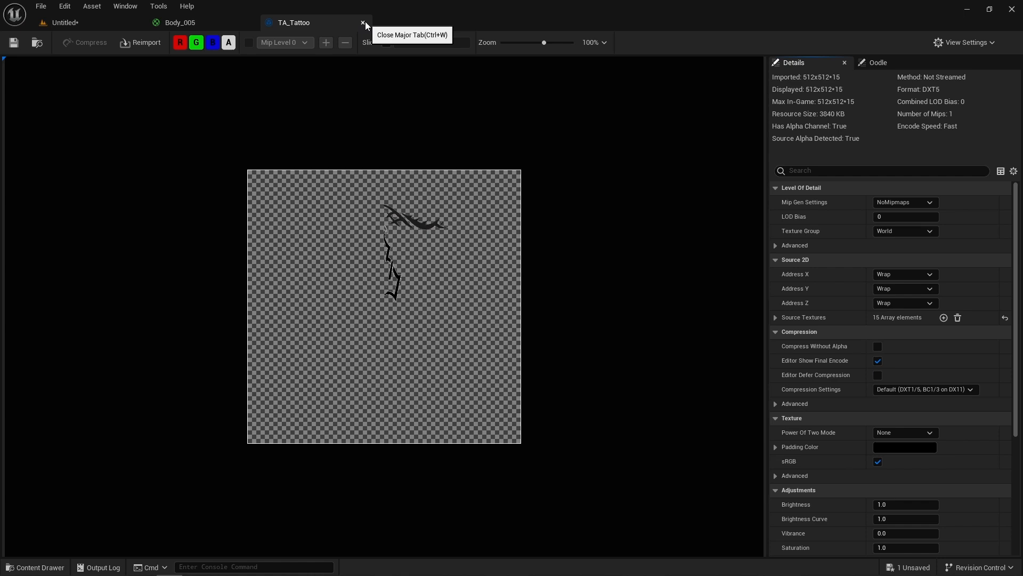
Step: Drag TA_Tattoo from the Content Drawer into the Body_005 graph as a Texture Sample
left_click(201, 20)
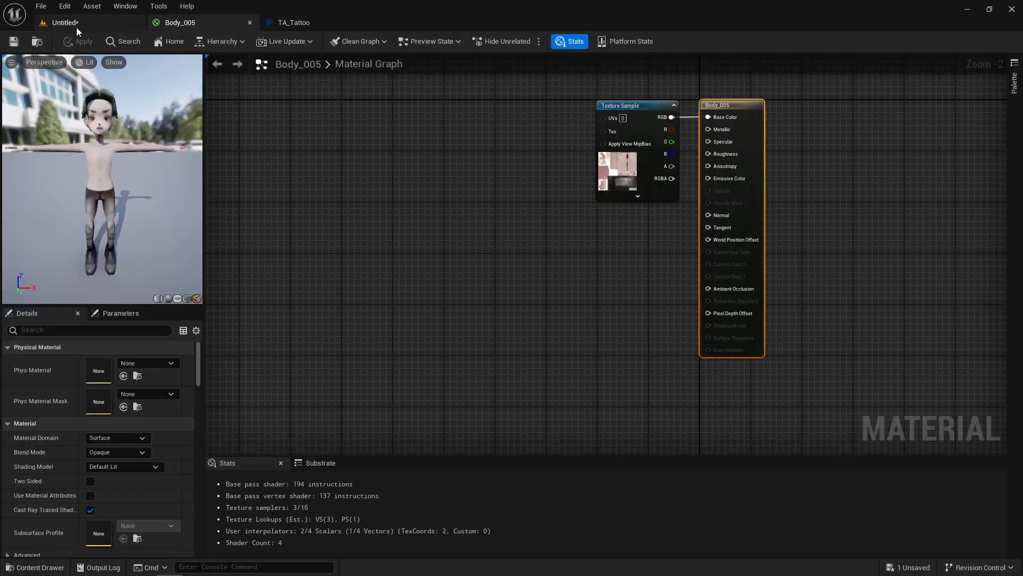
left_click(74, 22)
mouse_move(164, 411)
left_mouse_down()
mouse_move(222, 142)
mouse_move(187, 23)
mouse_move(520, 248)
left_mouse_up()
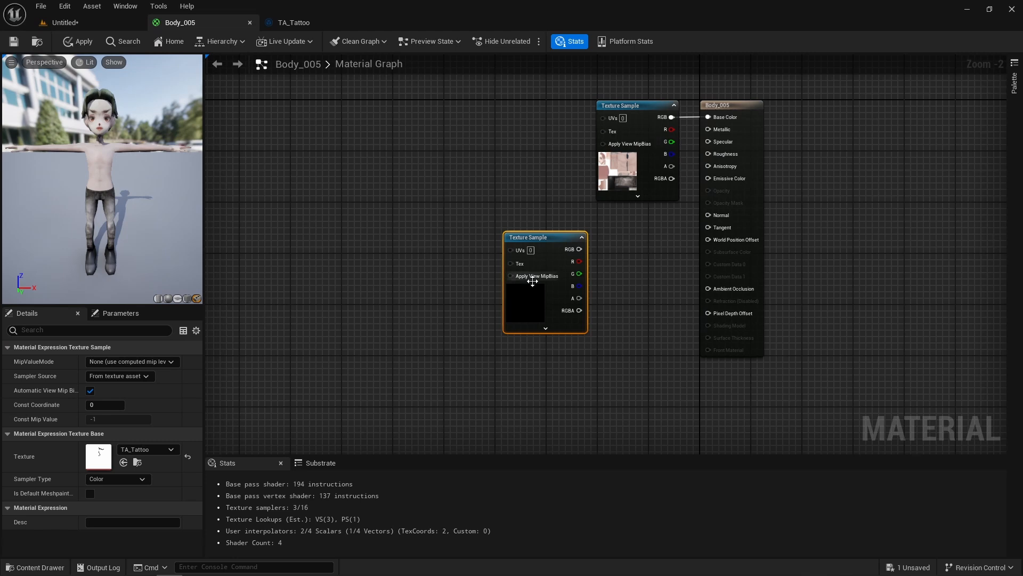
Step: Rearrange the two texture samples and place a Constant3Vector node between them
left_click_drag(632, 107, 538, 106)
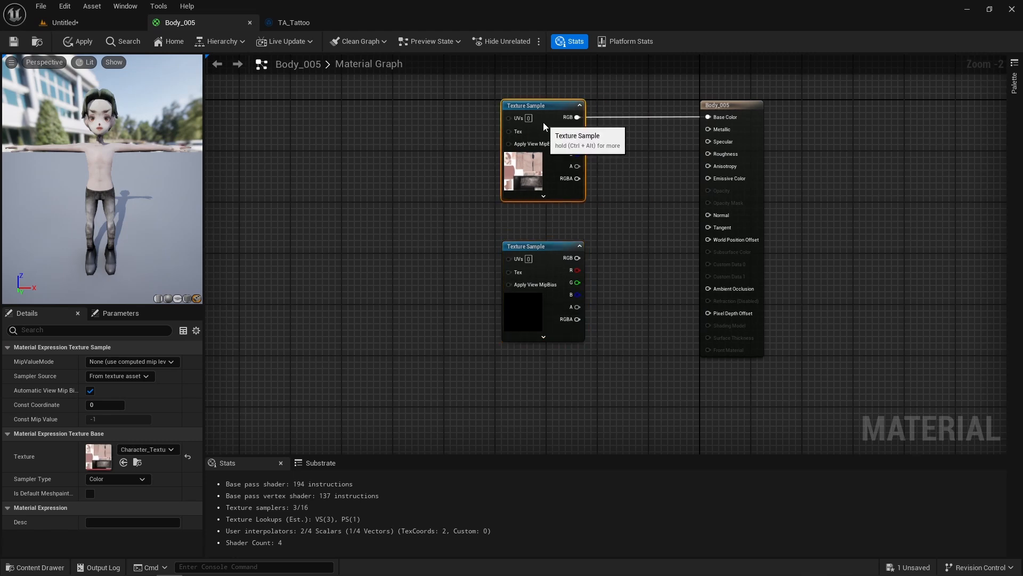
left_click_drag(552, 252, 546, 328)
left_click(522, 270)
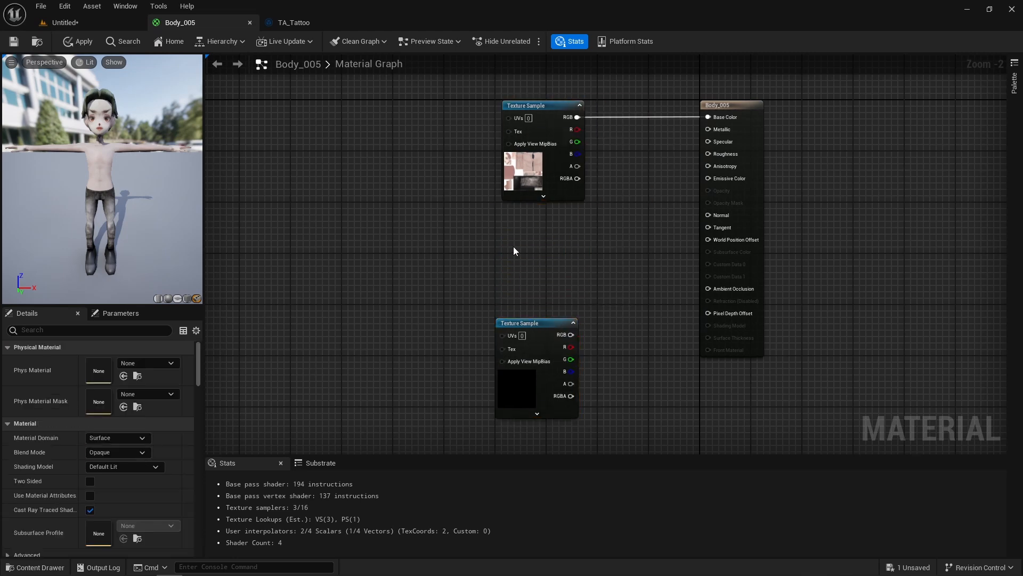
Step: Convert the Constant3Vector into a vector parameter named Colour and make room by the output node
left_click(513, 246)
left_click_drag(547, 287, 527, 256)
right_click(528, 273)
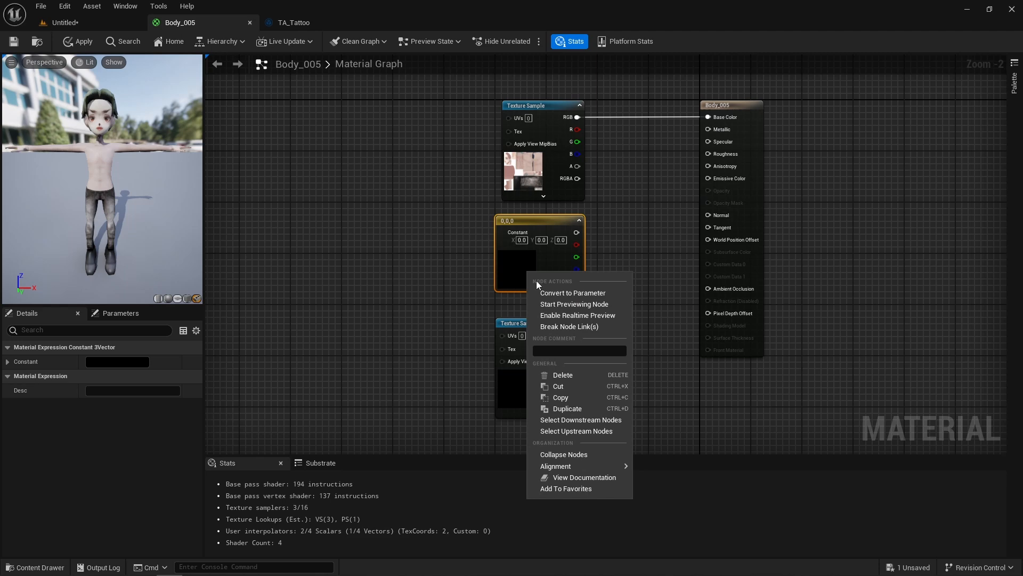
left_click(542, 293)
type("Colour")
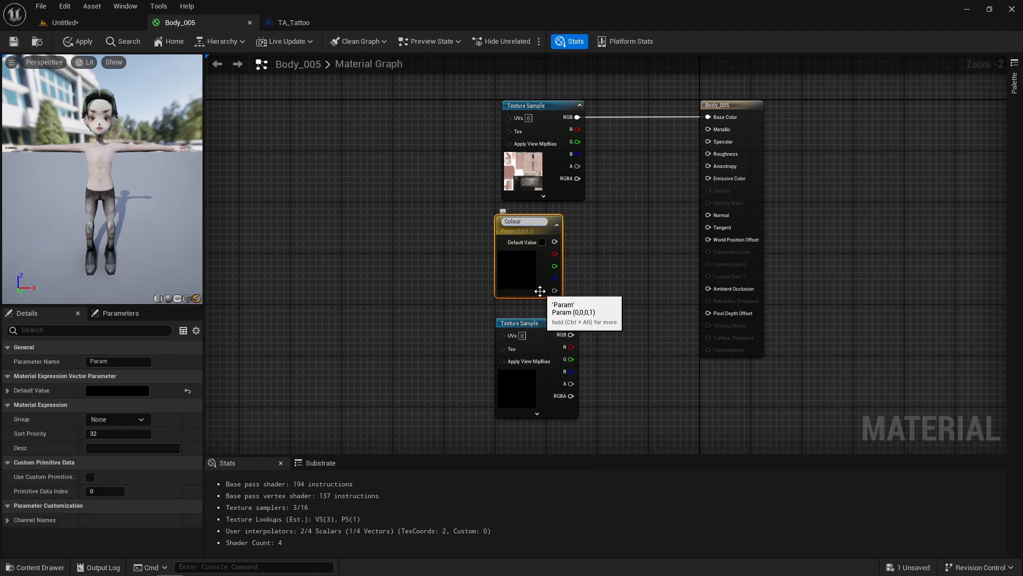
left_click_drag(763, 178, 844, 176)
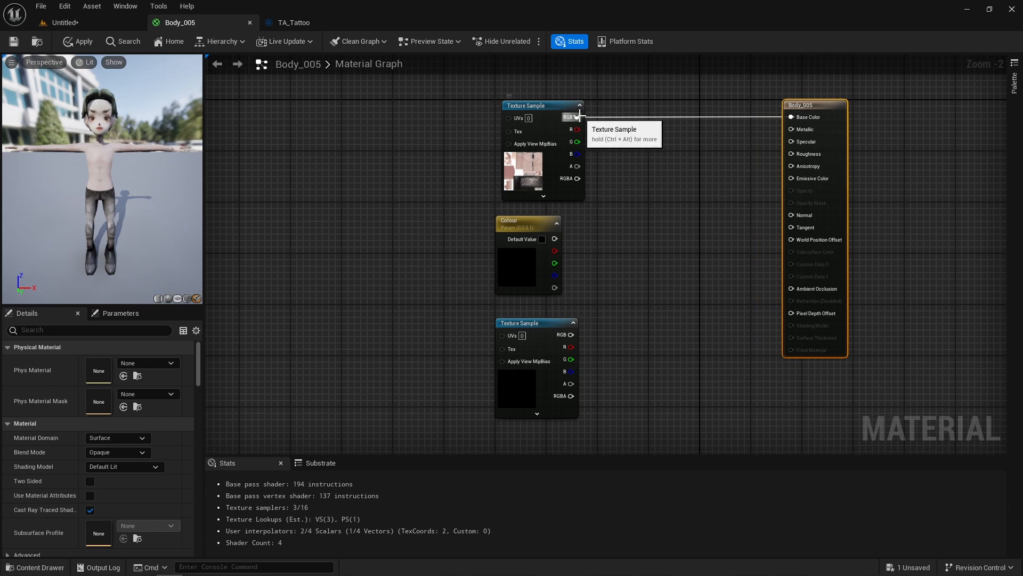
Step: Add a Lerp from the body texture RGB with Colour on B and tattoo alpha on Alpha
left_click_drag(577, 117, 640, 176)
type("lerp")
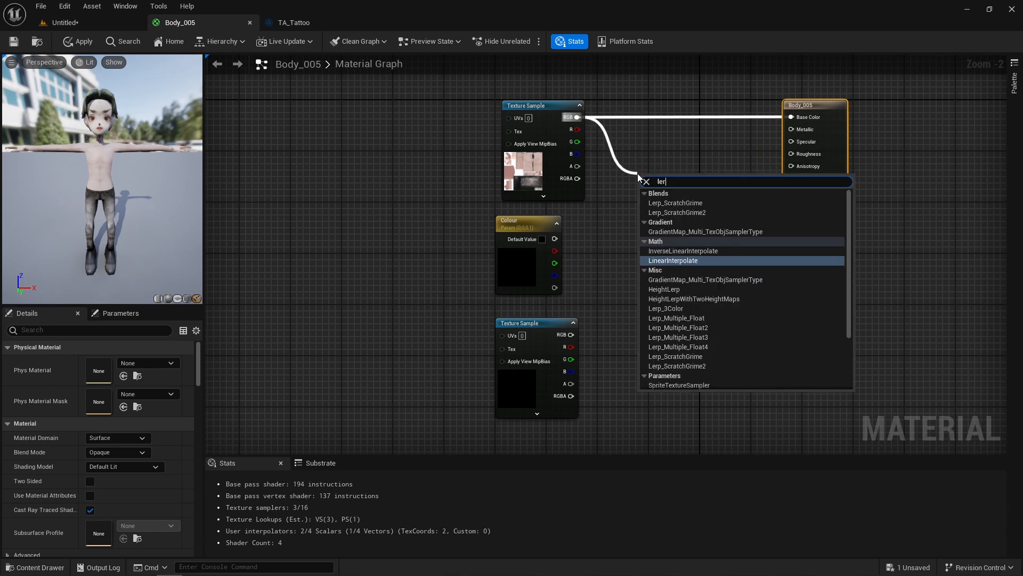
left_click(663, 242)
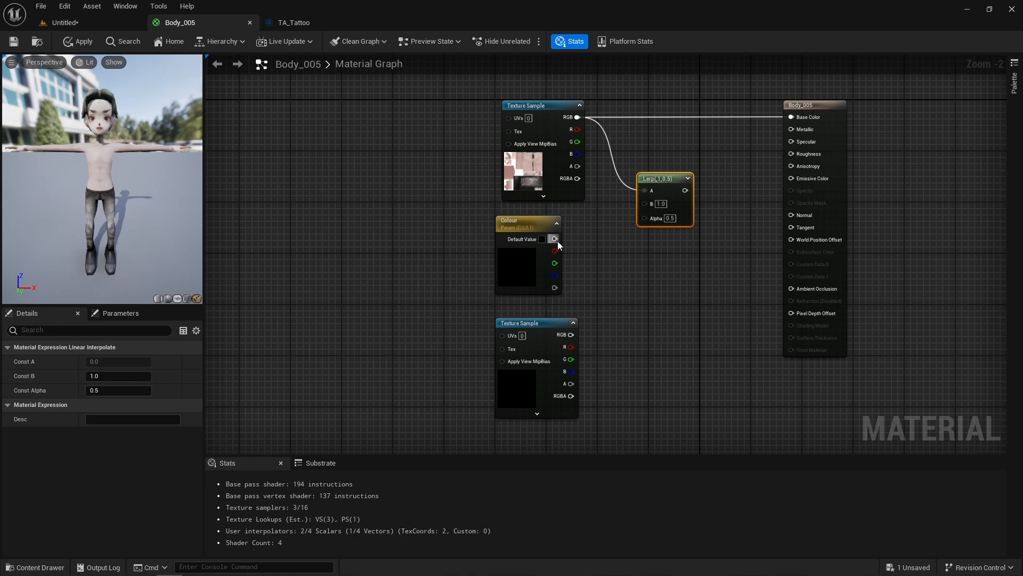
left_click_drag(553, 239, 644, 203)
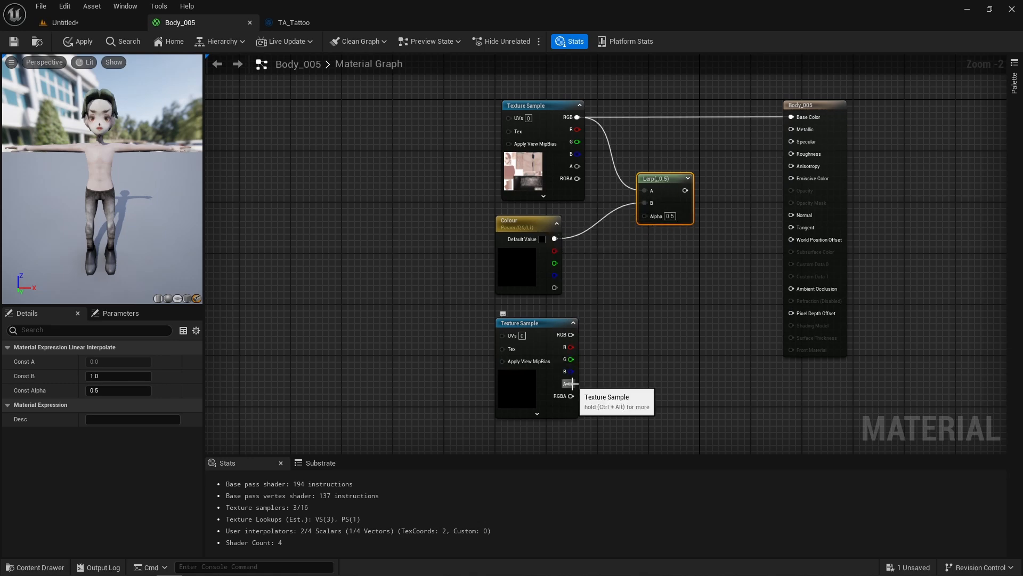
mouse_move(570, 384)
left_mouse_down()
mouse_move(644, 216)
mouse_move(745, 133)
mouse_move(791, 117)
left_mouse_up()
Step: Plug the Lerp into Base Color and add a TextureCoordinate node in empty graph space
left_click_drag(657, 178, 682, 106)
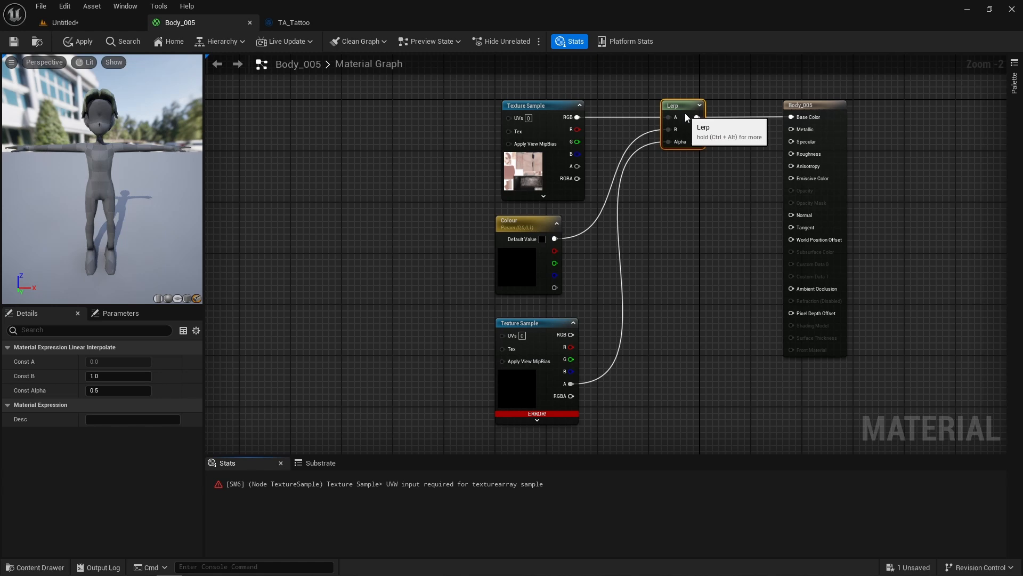
right_click_drag(384, 321, 521, 309)
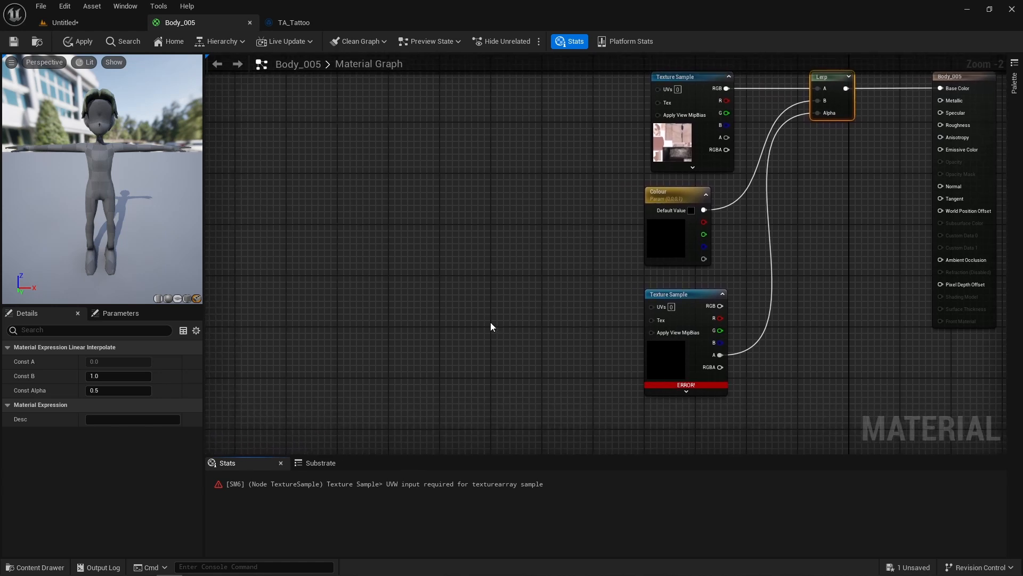
right_click(493, 288)
type("tex")
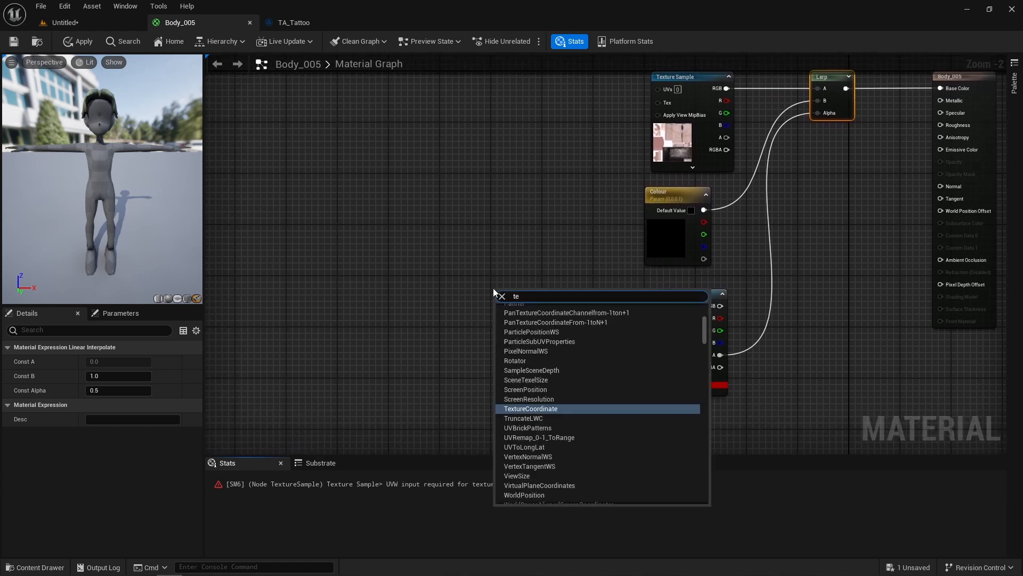
left_click(530, 366)
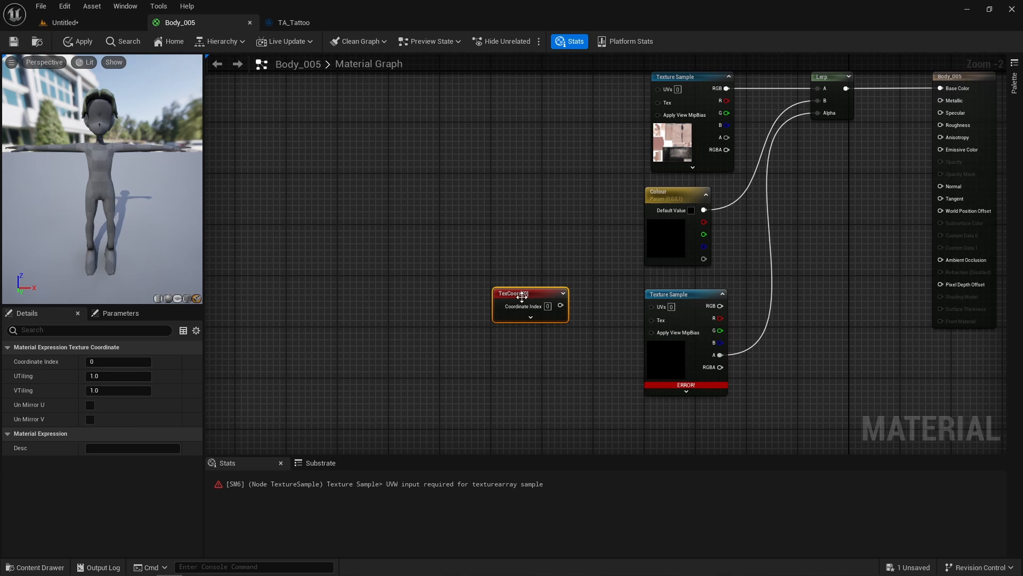
Step: Add an Append node from TexCoord and wire its output to the tattoo sample's UVs
mouse_move(522, 296)
left_mouse_down()
mouse_move(458, 290)
mouse_move(541, 323)
left_mouse_up()
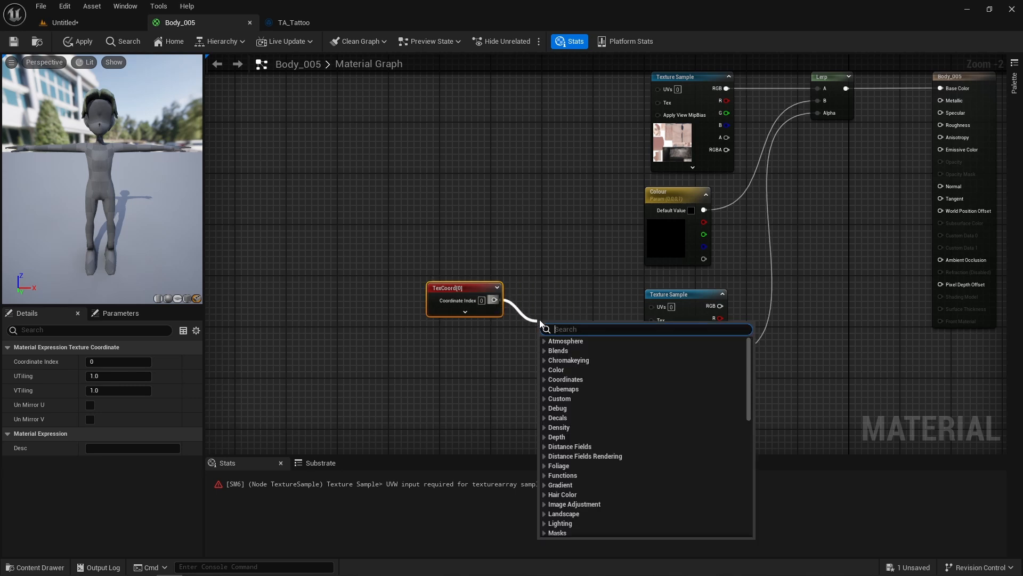
type("app")
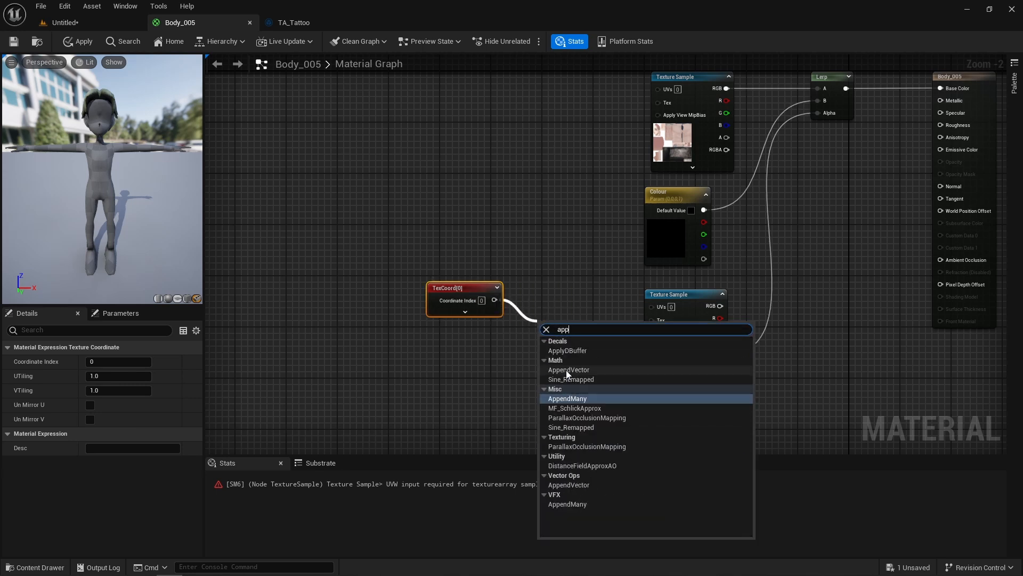
left_click(568, 370)
left_click_drag(585, 327, 649, 307)
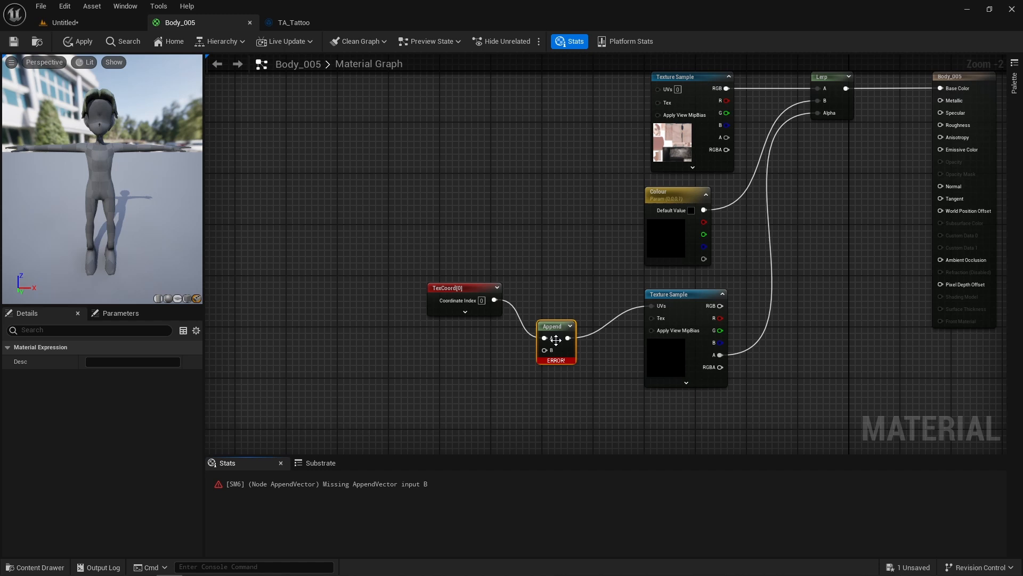
left_click_drag(556, 339, 579, 314)
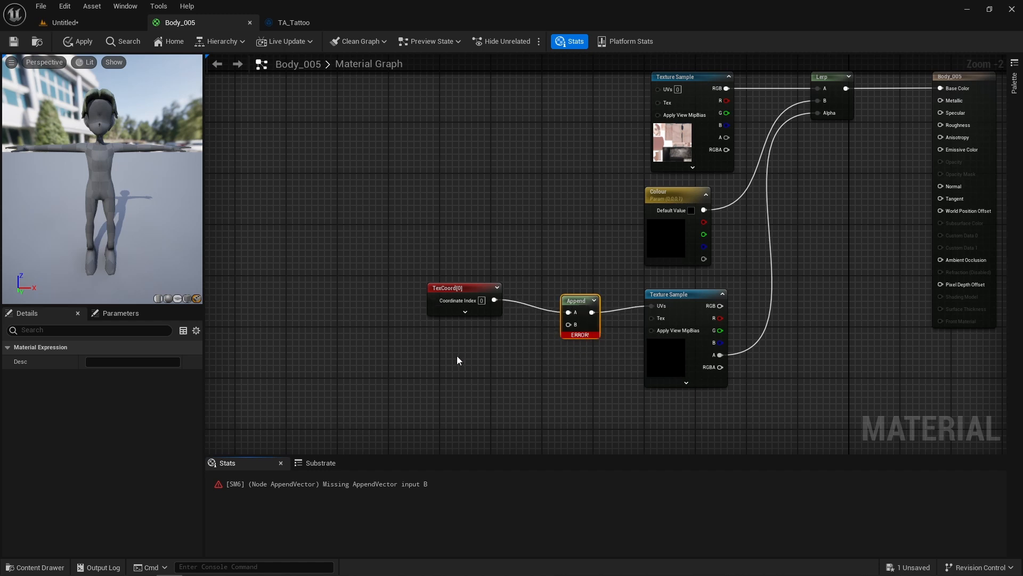
right_click_drag(457, 356, 562, 322)
right_click(387, 334)
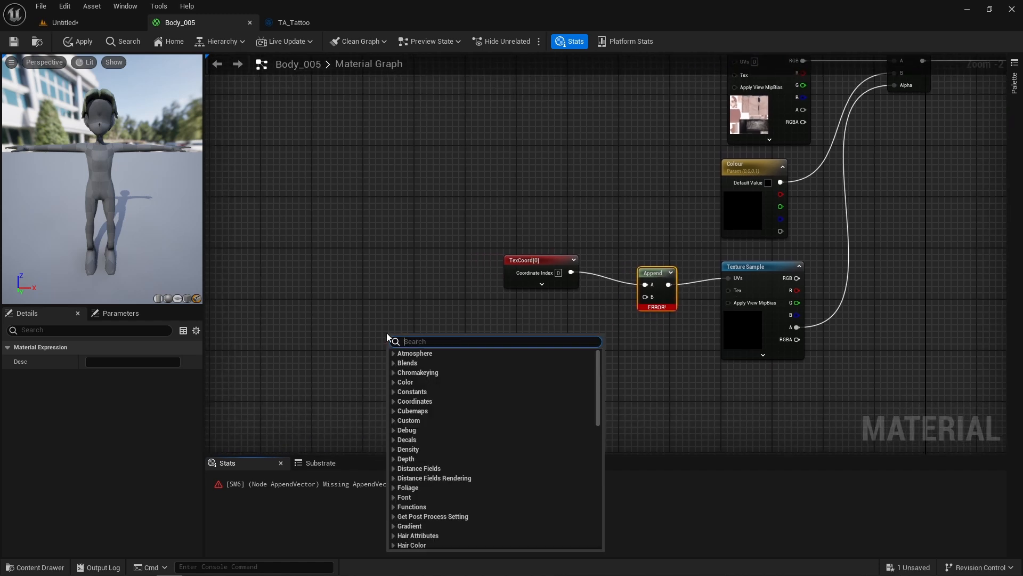
type("tie")
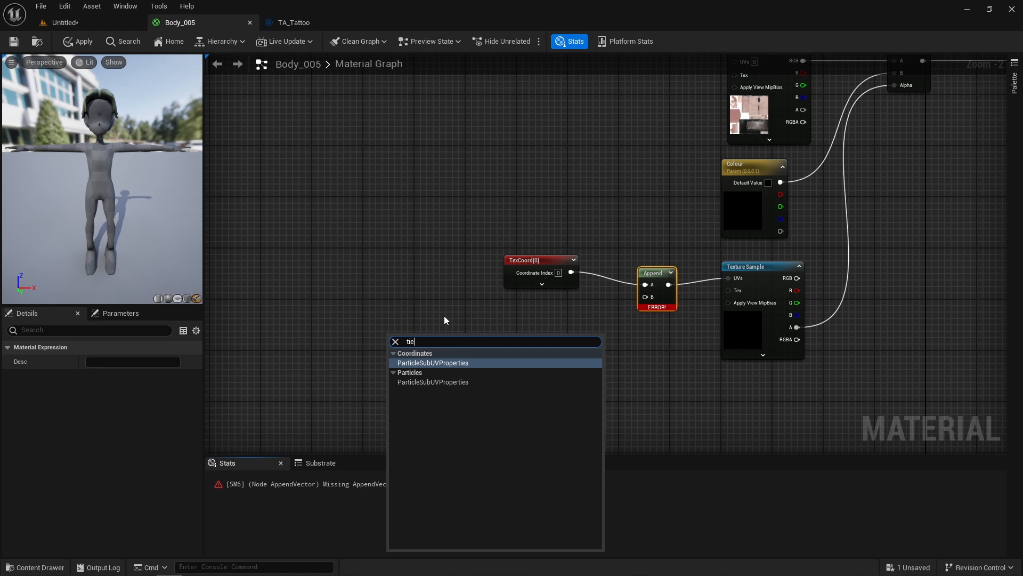
Step: Add a Time node feeding a Multiply node's A input
key("BackSpace")
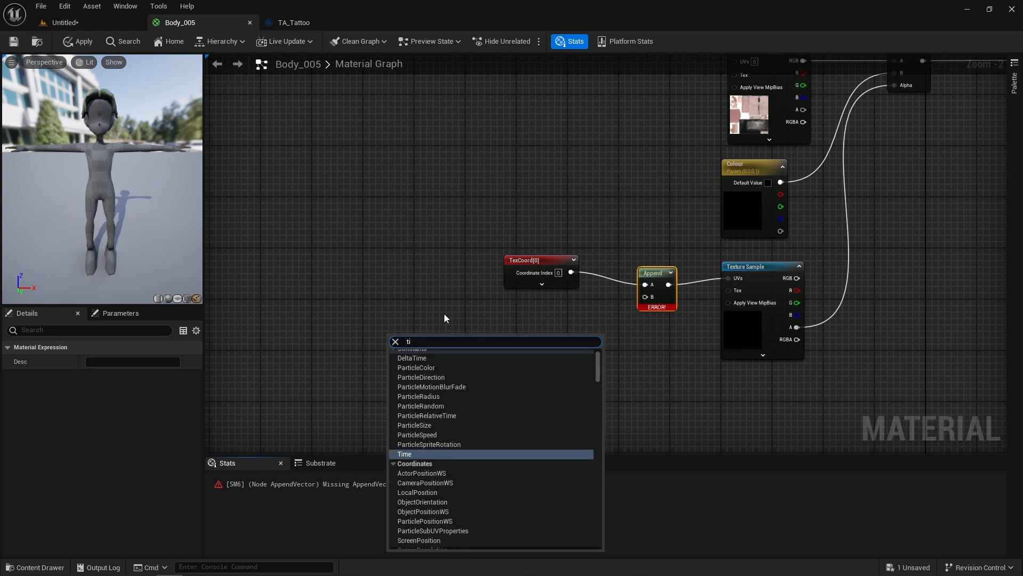
type("me")
left_click(423, 360)
mouse_move(404, 340)
left_mouse_down()
mouse_move(335, 328)
mouse_move(407, 356)
mouse_move(405, 342)
mouse_move(419, 353)
mouse_move(412, 328)
left_mouse_up()
left_click(413, 326)
left_click(439, 344)
left_click(340, 367)
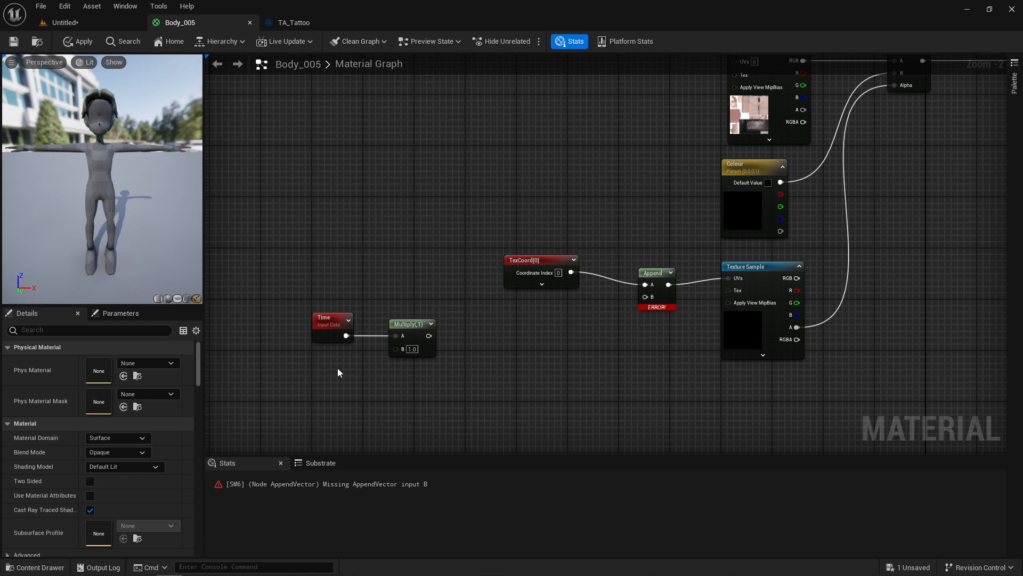
Step: Add a scalar parameter named FrameRate and wire it into Multiply B
left_click(339, 373)
right_click(352, 371)
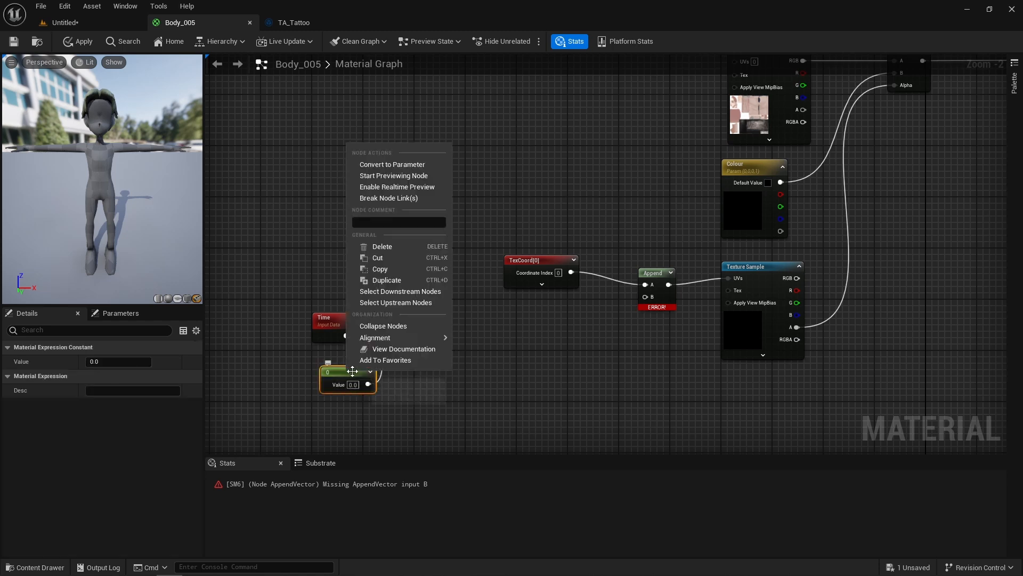
left_click(391, 163)
type("FrameRa")
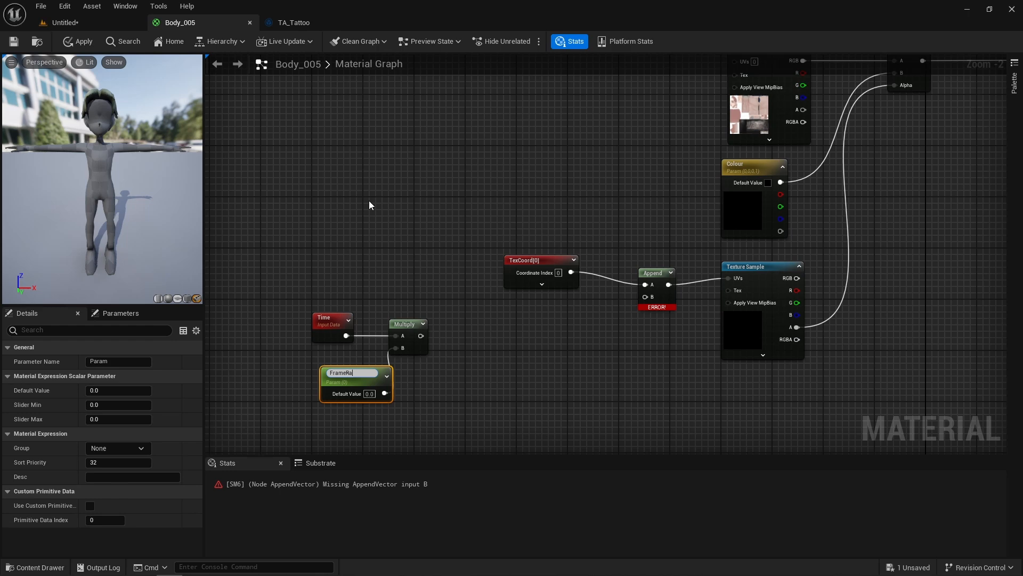
type("te")
key("Return")
left_click_drag(359, 373, 320, 365)
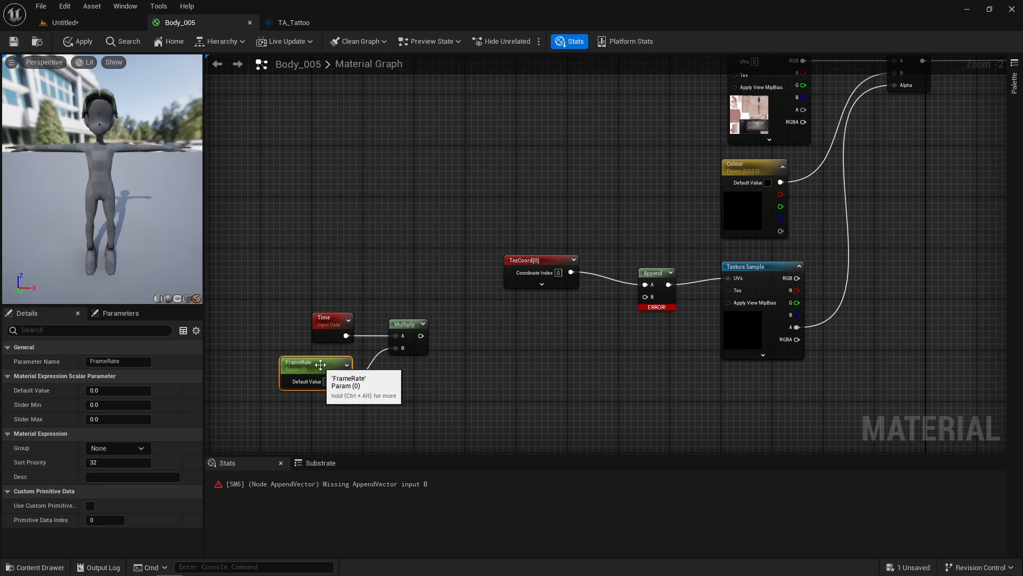
left_click_drag(420, 335, 478, 340)
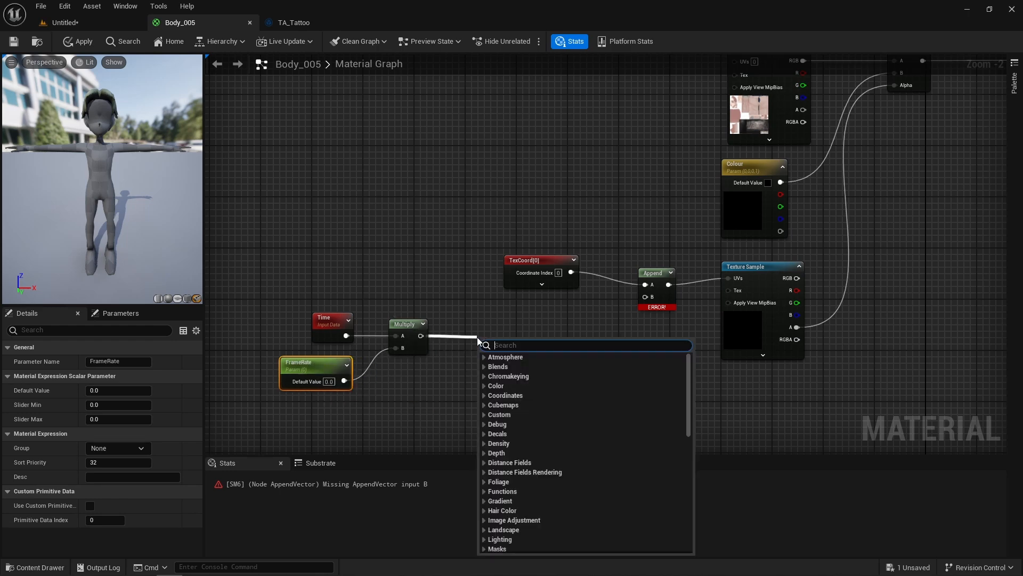
type("fmo")
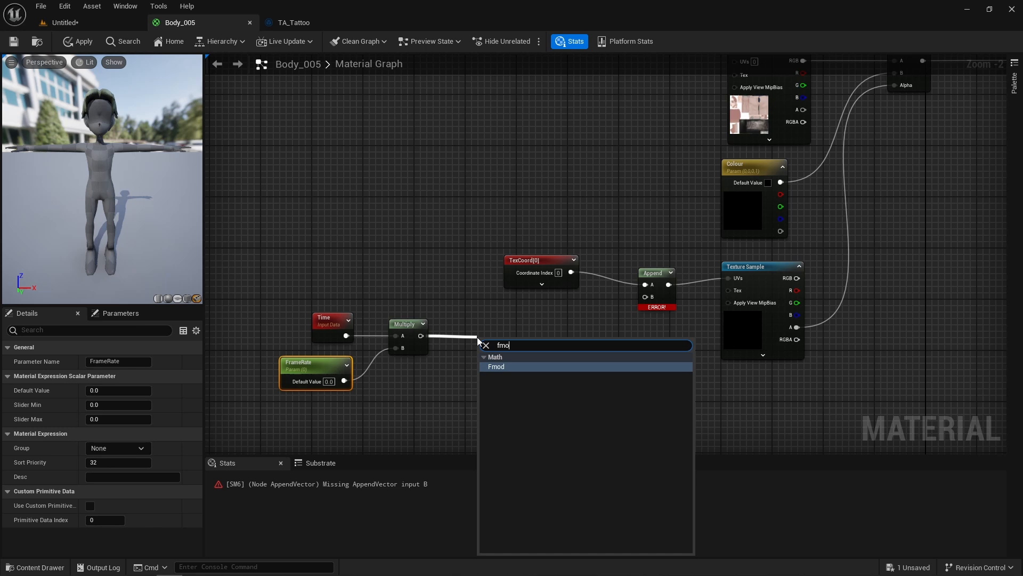
Step: Add an Fmod node on the Multiply output with a constant wired into its B input
key("Return")
left_click_drag(495, 344, 505, 336)
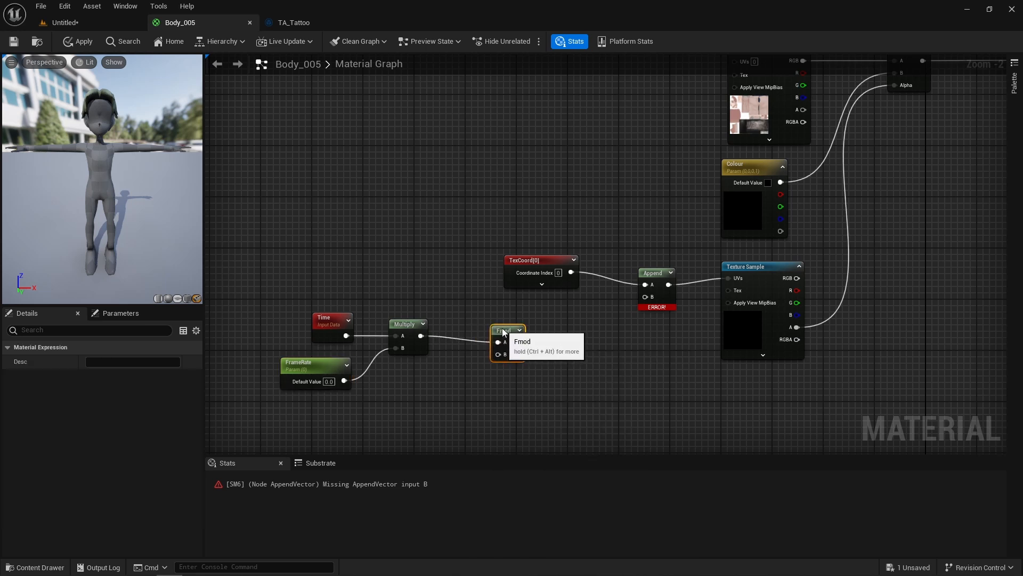
left_click(430, 396)
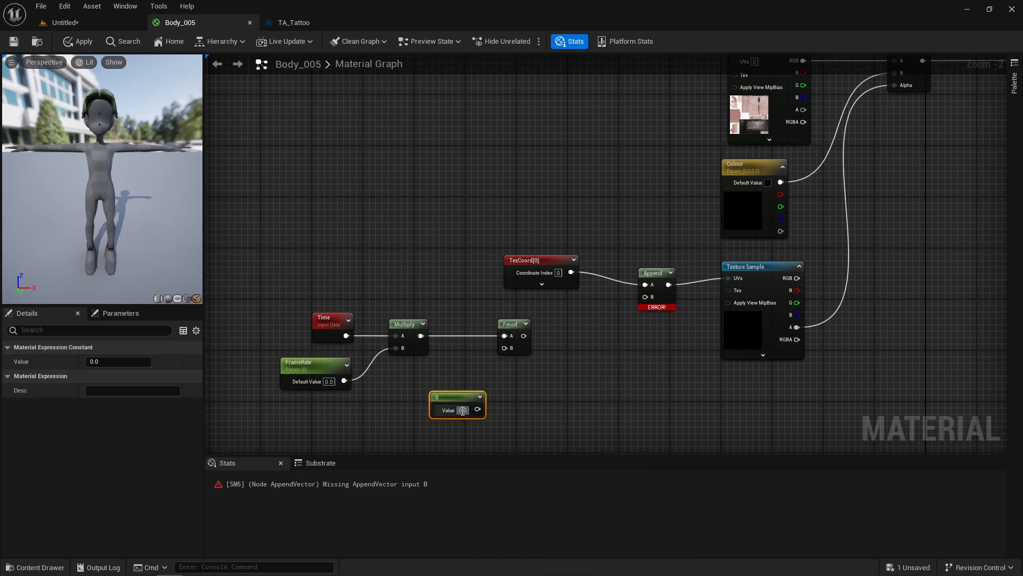
mouse_move(456, 396)
left_mouse_down()
mouse_move(409, 396)
mouse_move(463, 383)
mouse_move(505, 347)
left_mouse_up()
Step: Convert the constant into a scalar parameter named NumberOfFrames and pull Fmod toward Append
right_click(403, 396)
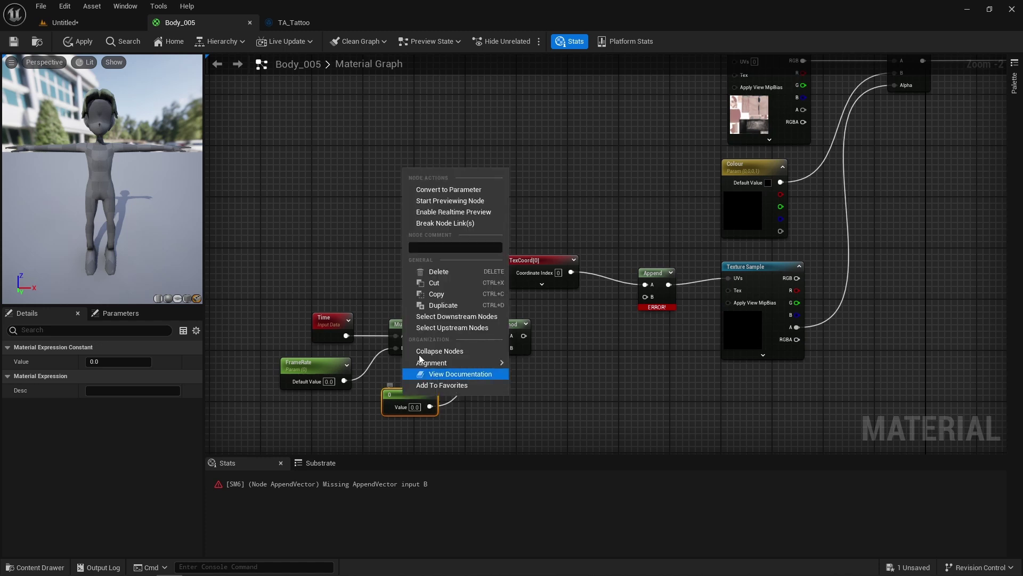
left_click(444, 189)
type("NumberOfFrames")
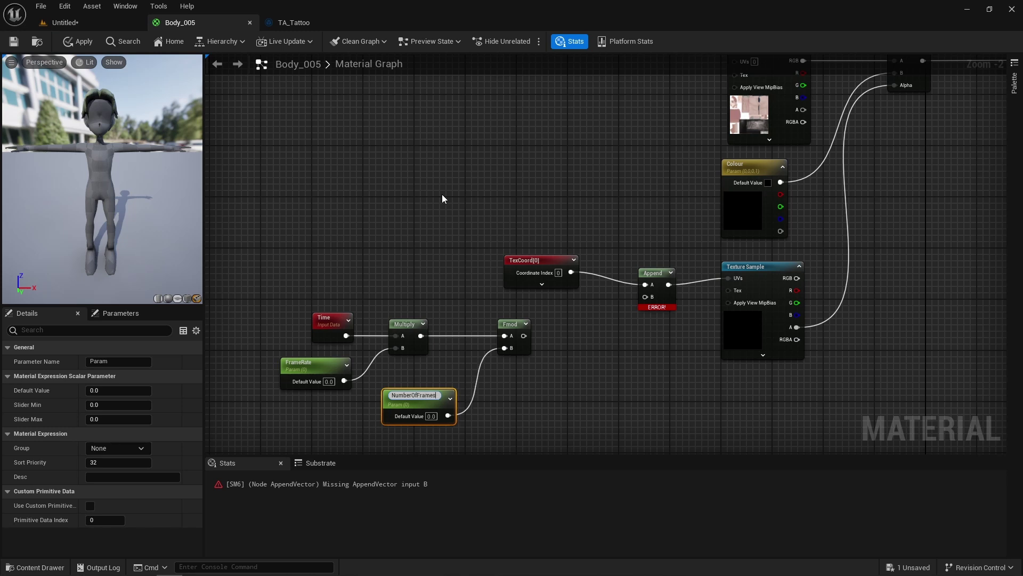
key("Return")
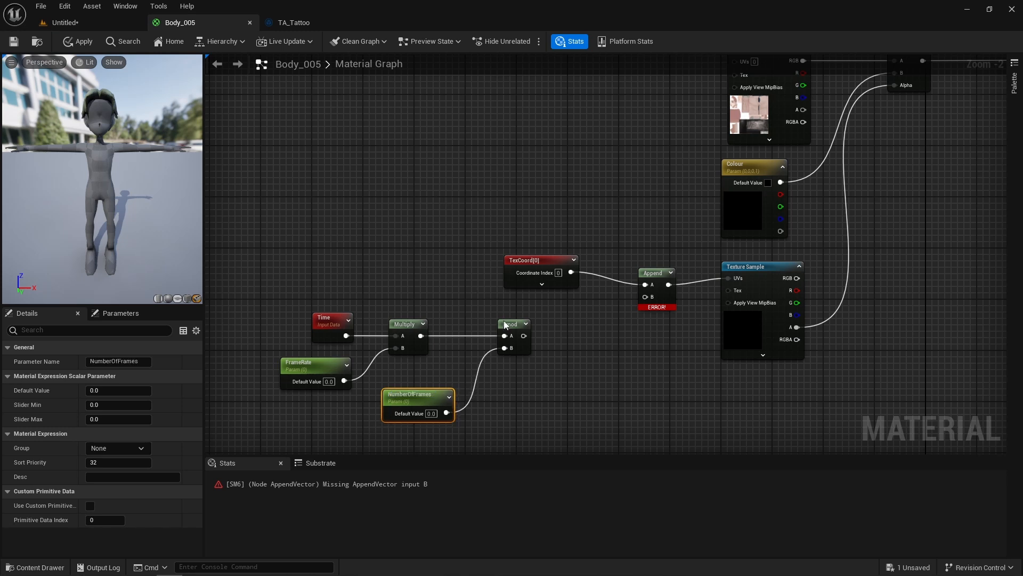
left_click_drag(524, 335, 646, 299)
Step: Wire Fmod into Append B, create Body_005_Inst and apply it to the character
left_click(656, 269)
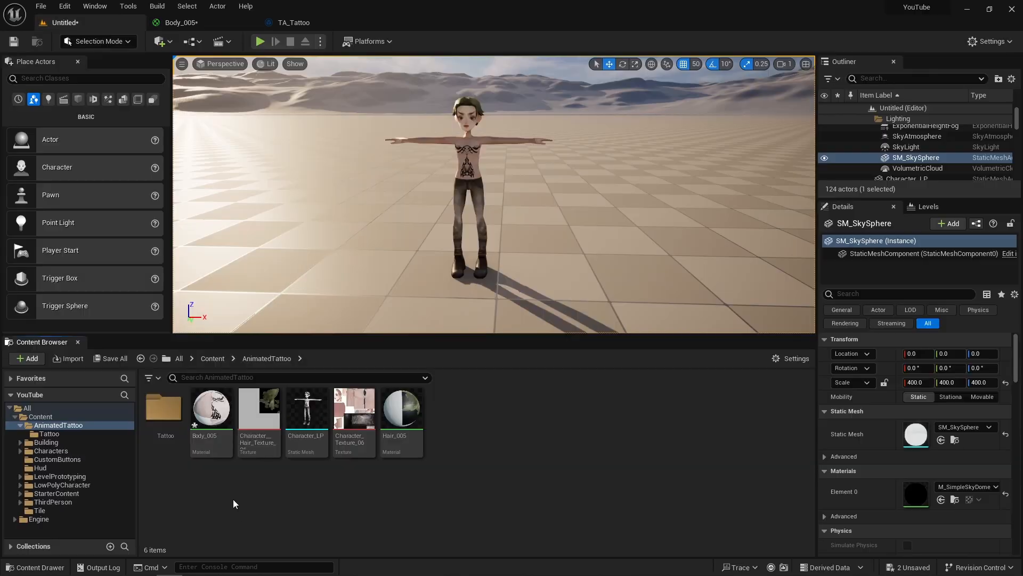
right_click(212, 415)
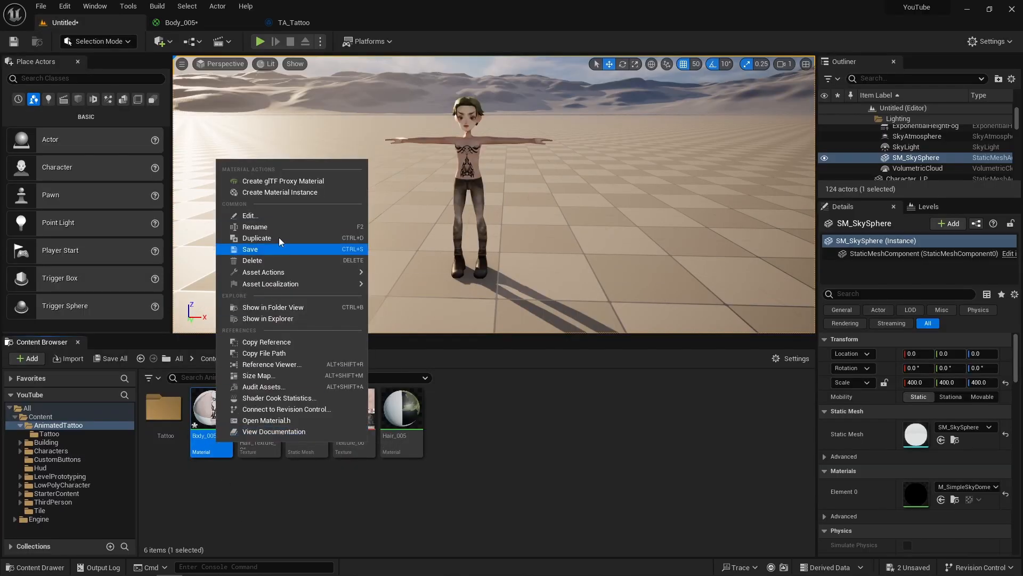
left_click(280, 192)
left_click_drag(258, 409, 470, 162)
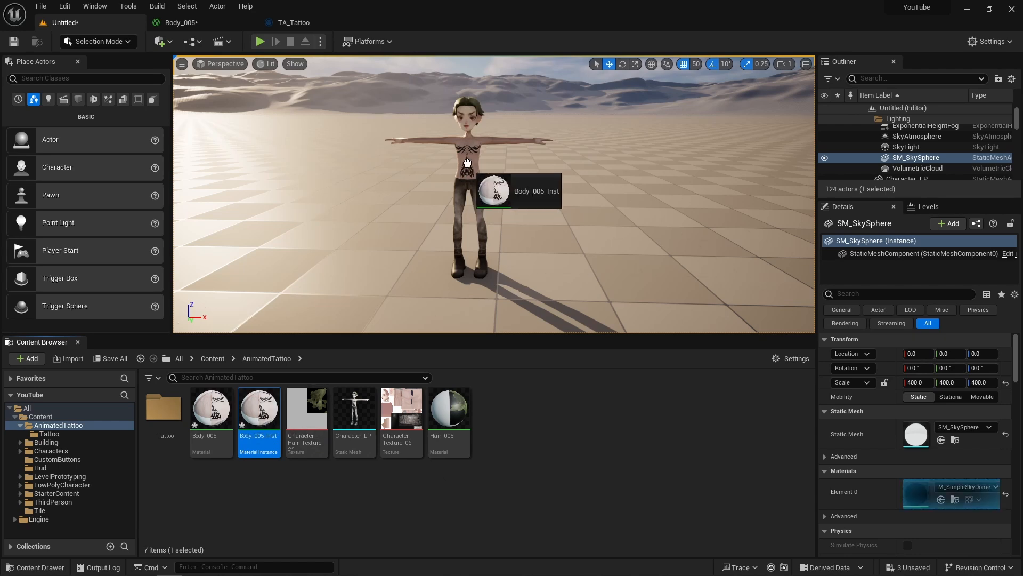
scroll(480, 191, "up", 3)
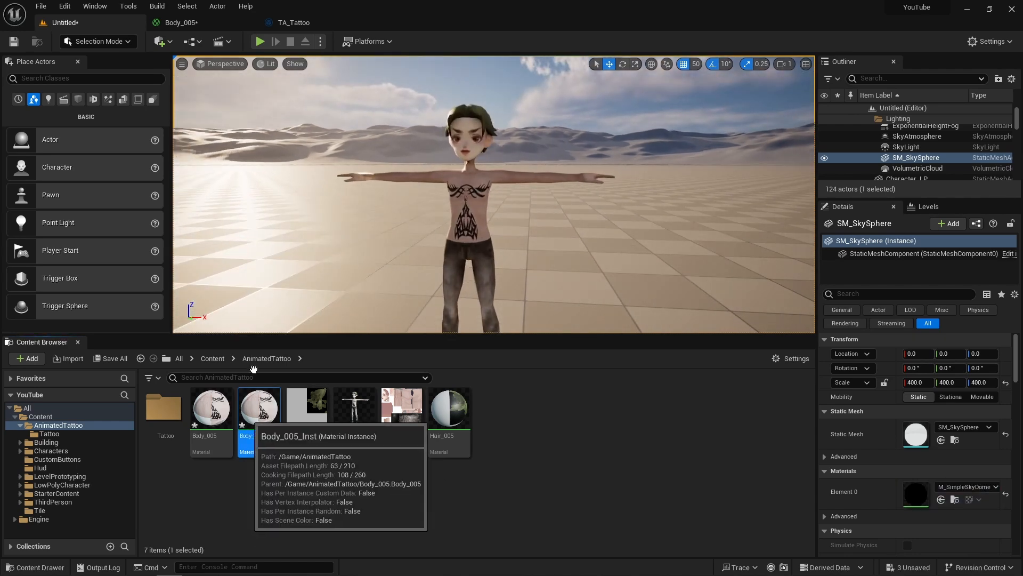
Step: Open Body_005_Inst in its own window beside the level viewport
double_click(259, 410)
left_click_drag(407, 23, 532, 131)
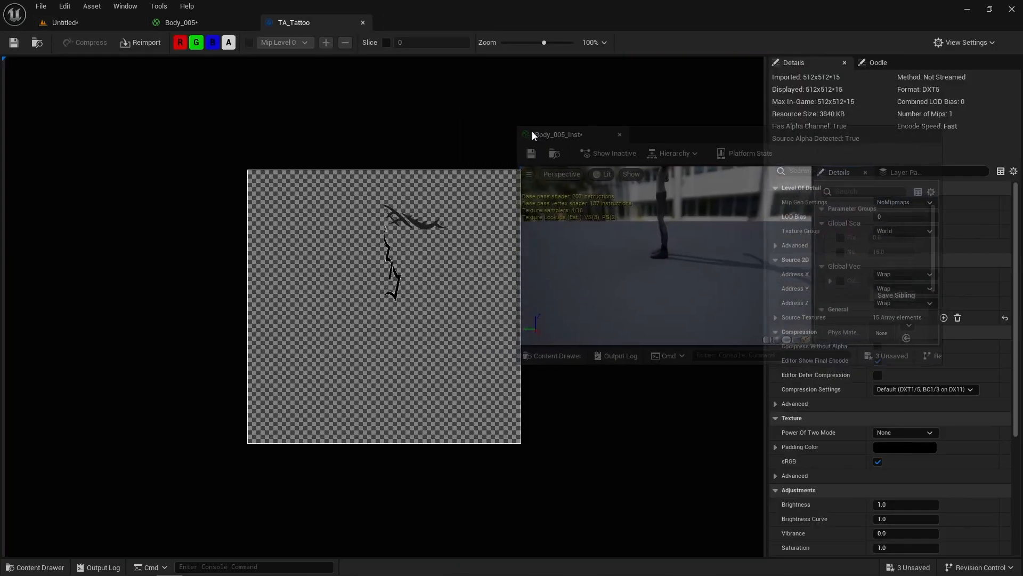
left_click(94, 24)
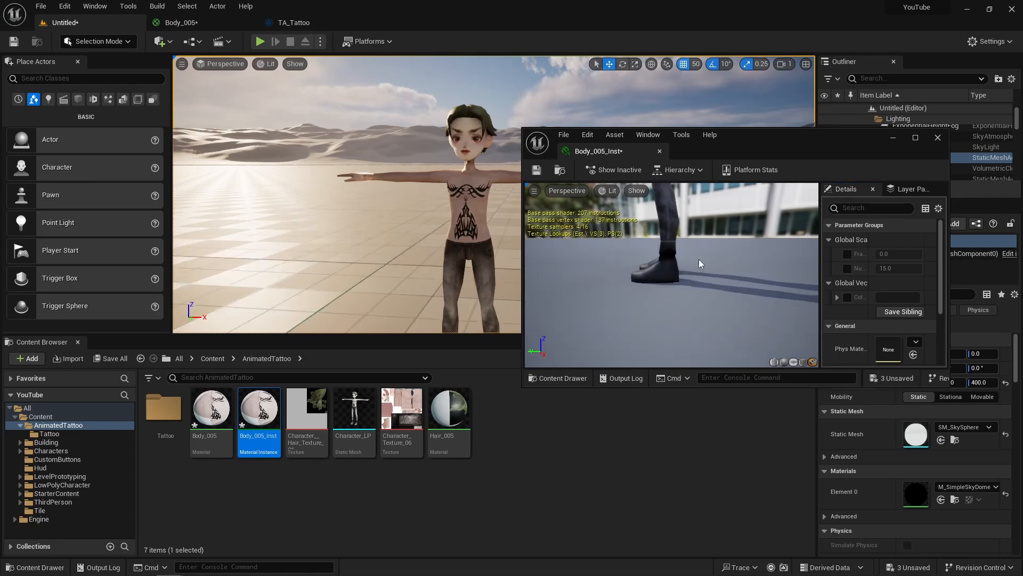
Step: Override the Colour parameter and pick a dark purple in the colour wheel
left_click(848, 297)
left_click(899, 298)
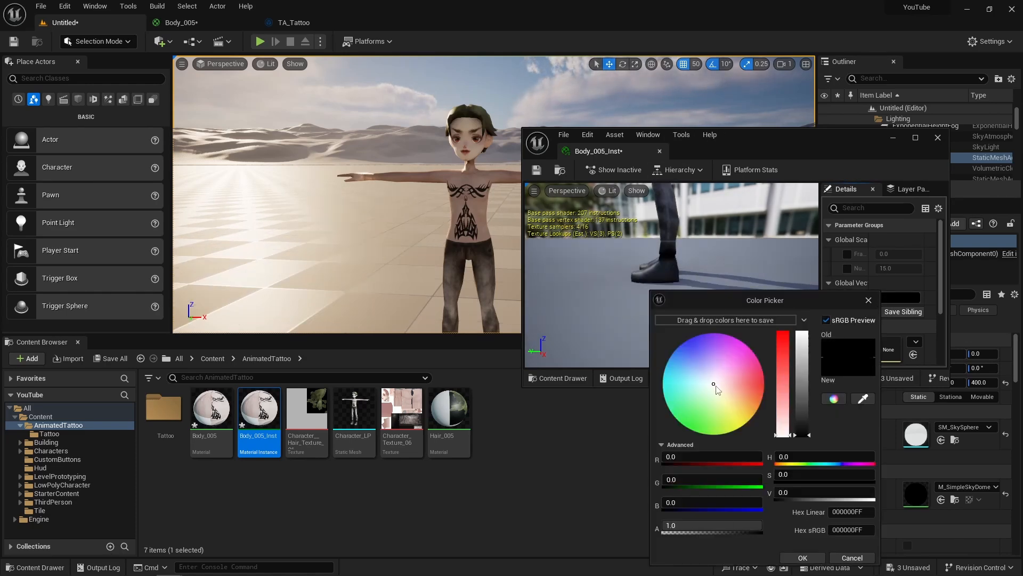
left_click(739, 388)
mouse_move(739, 388)
left_mouse_down()
mouse_move(690, 394)
mouse_move(721, 361)
left_mouse_up()
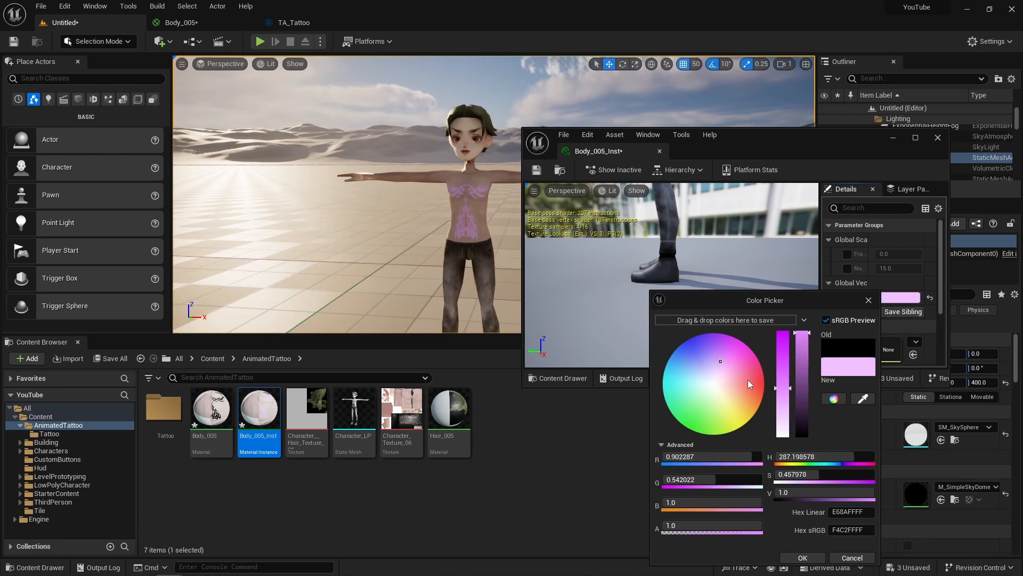
left_click_drag(803, 336, 803, 412)
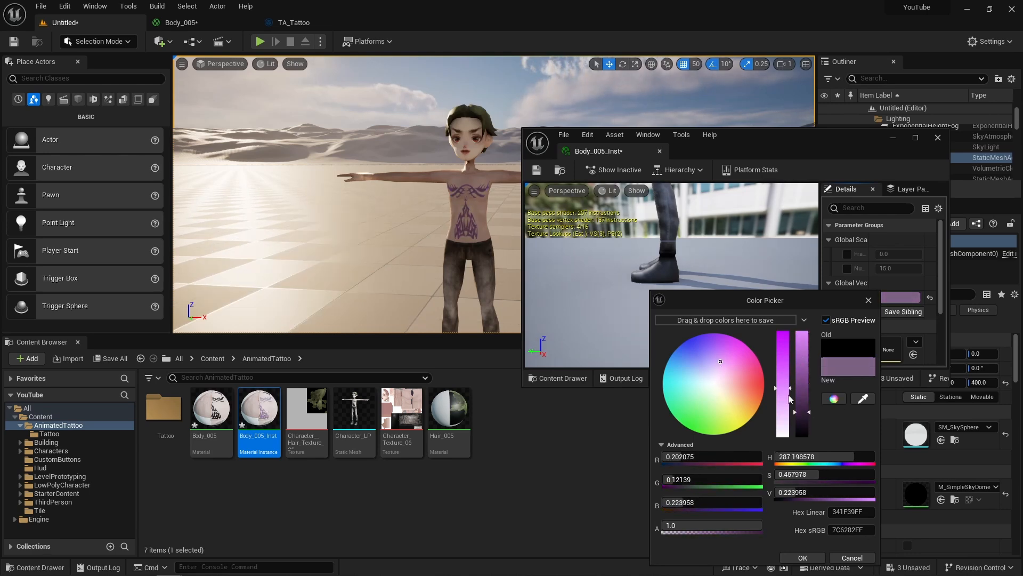
left_click(869, 300)
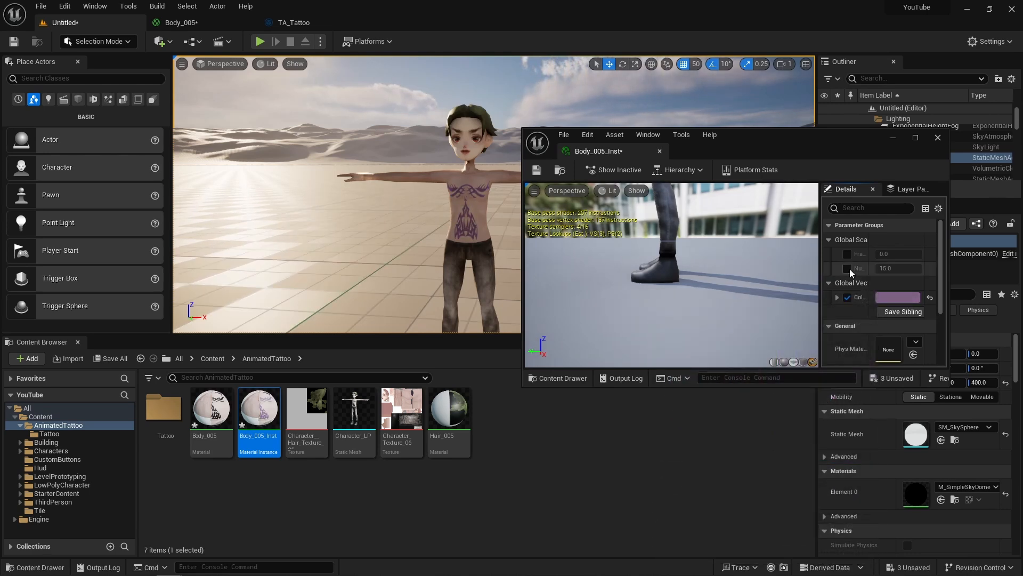
Step: Enable NumberOfFrames and FrameRate overrides and set both to 15
left_click(848, 269)
left_click(887, 268)
left_click(848, 255)
left_click(889, 254)
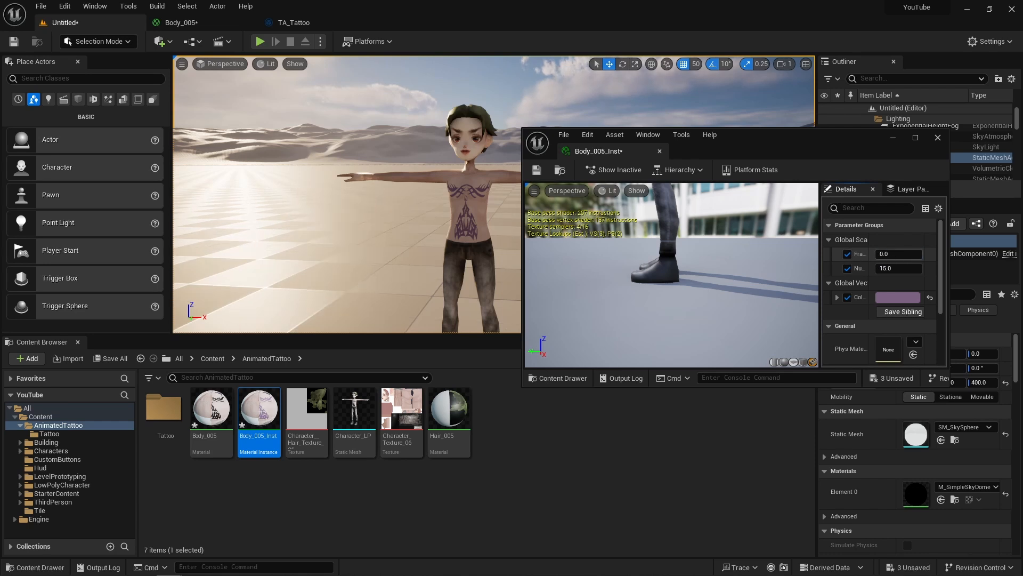
type("0.1647")
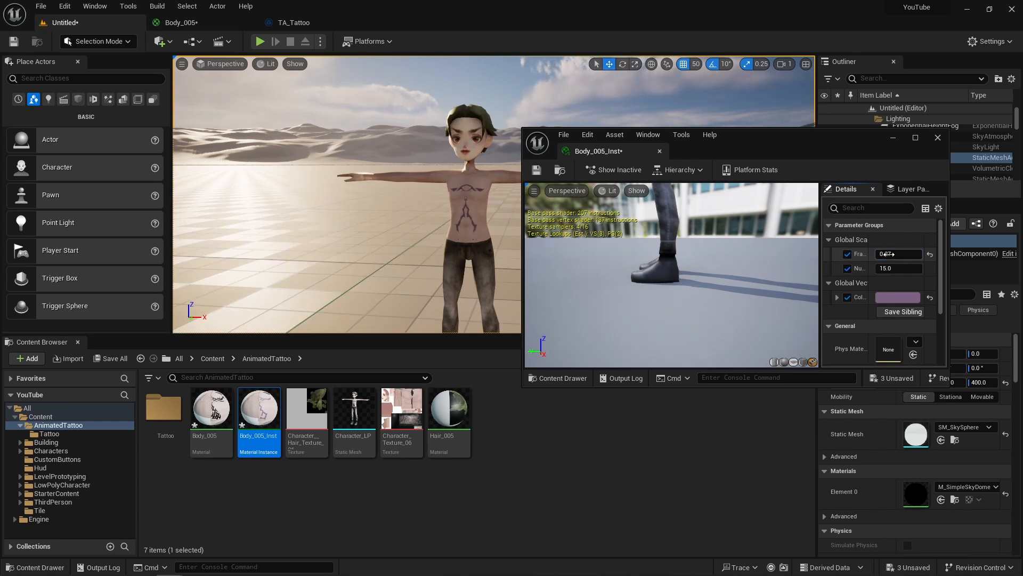
type("5")
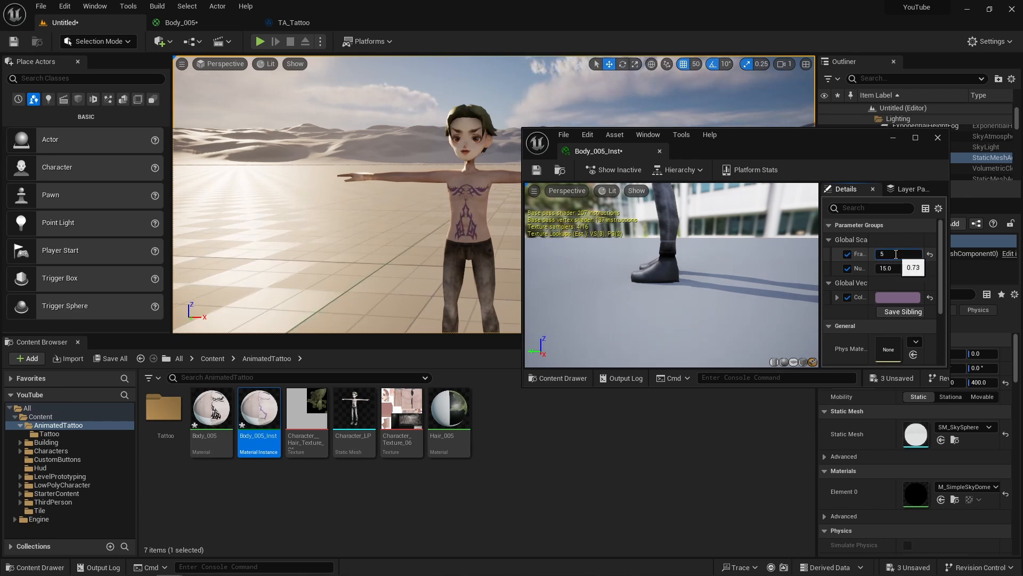
key("Return")
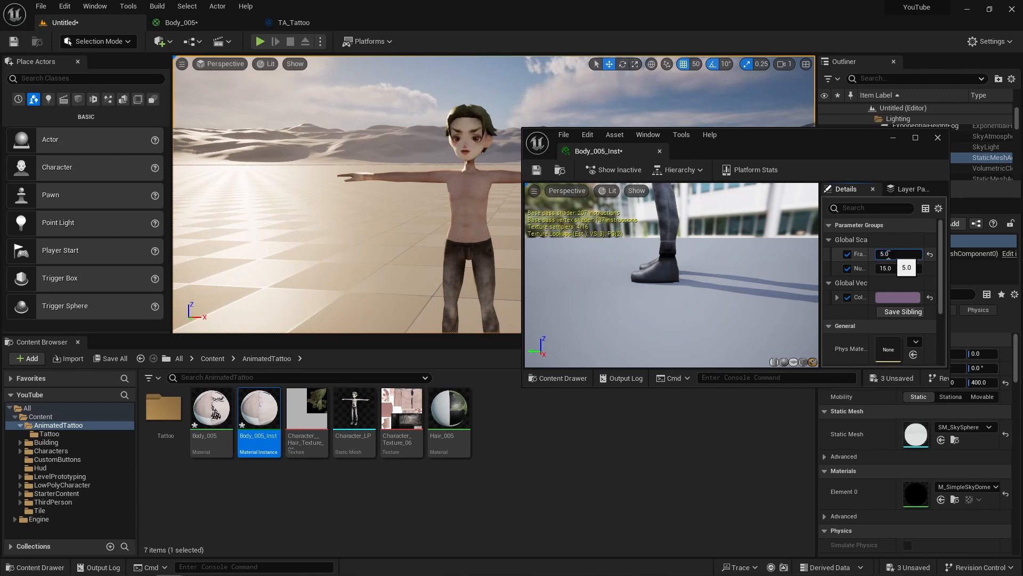
type("15")
key("Return")
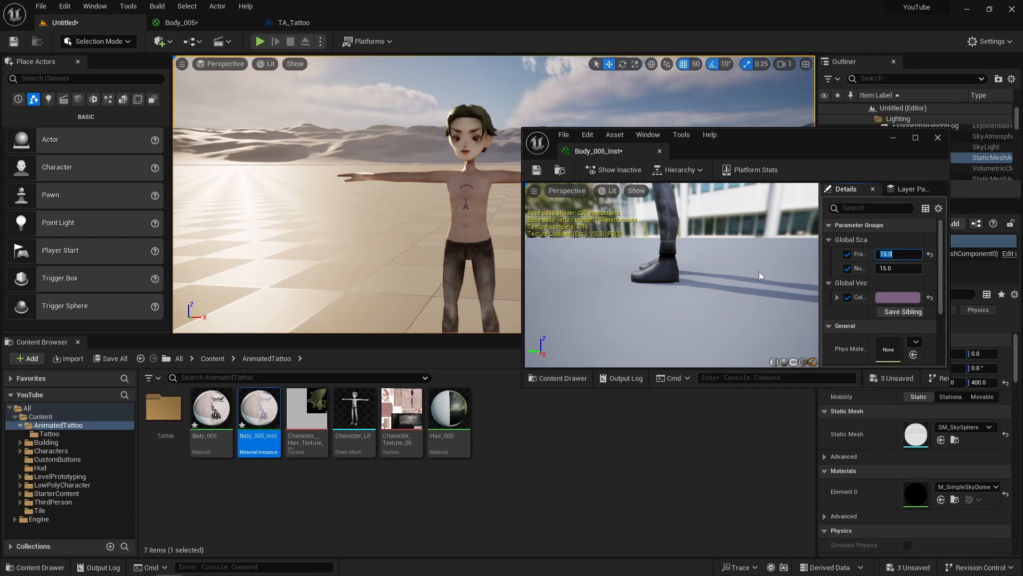